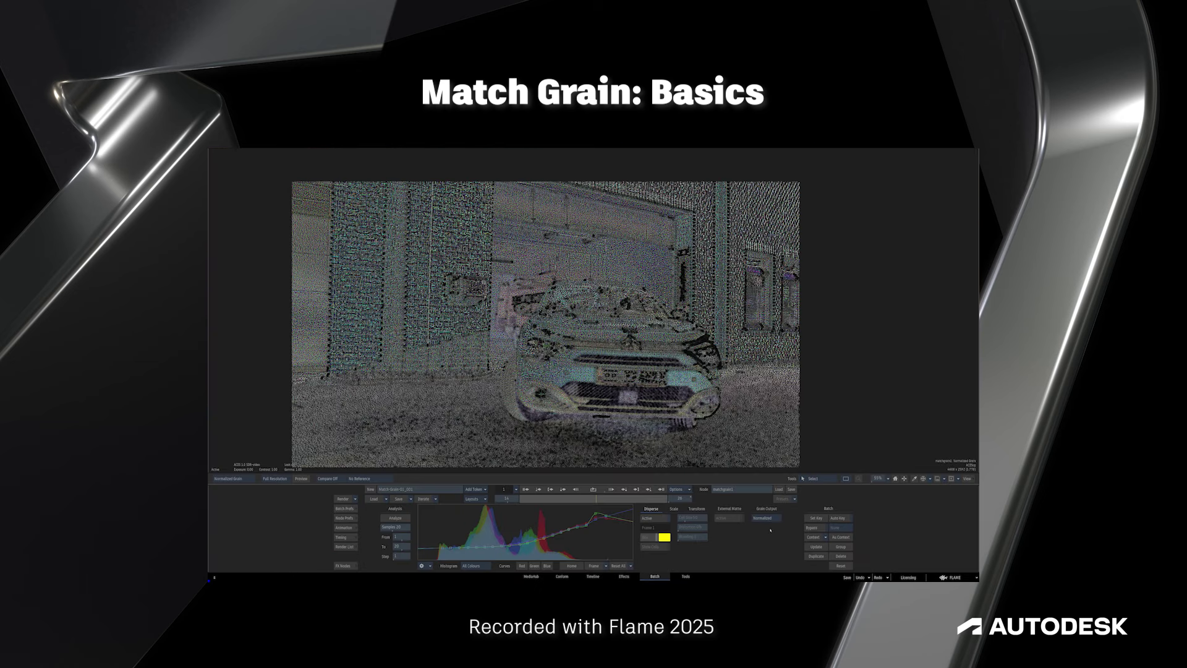
Open the grain output mode list, then switch the viewer to the front clip.
click(767, 518)
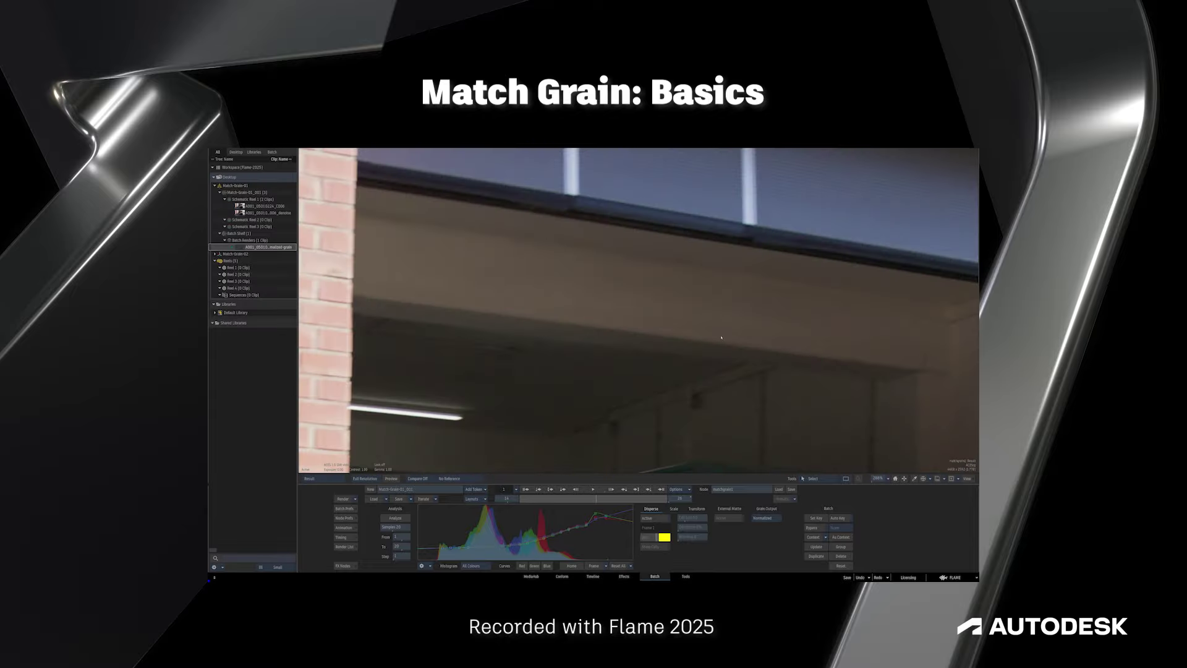
key(F1)
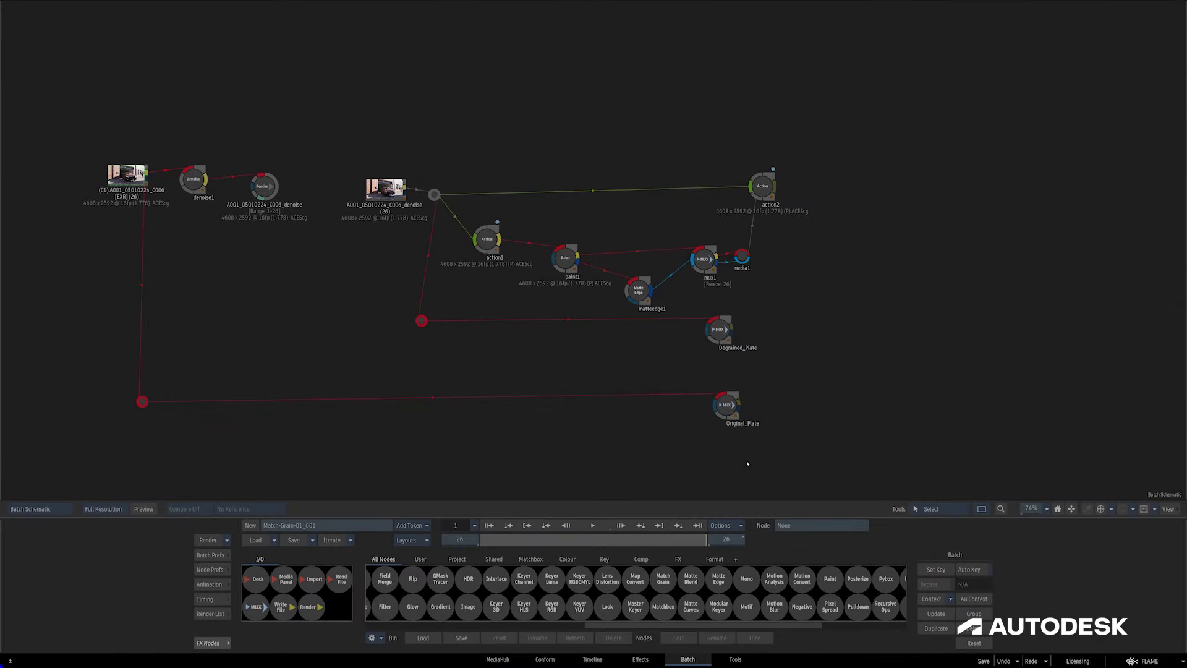
Drop a Match Grain node into the schematic and preview autolinks to Front, Degrained Clip, Original Clip and Matte.
drag(663, 578, 888, 227)
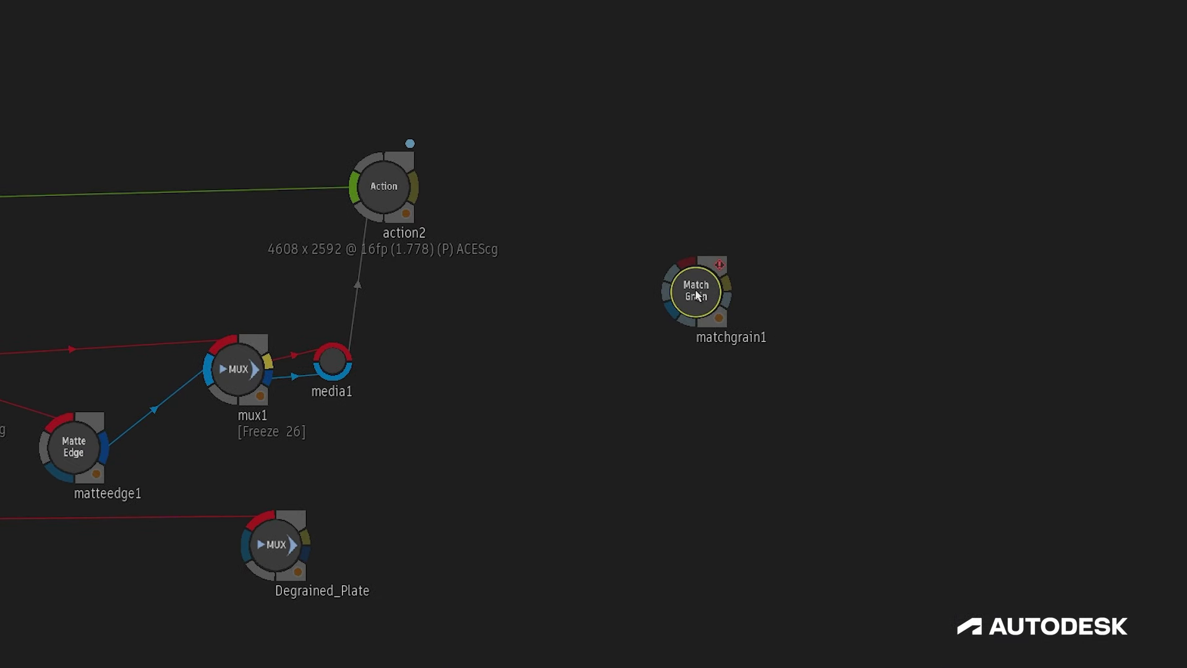
key(alt+shift)
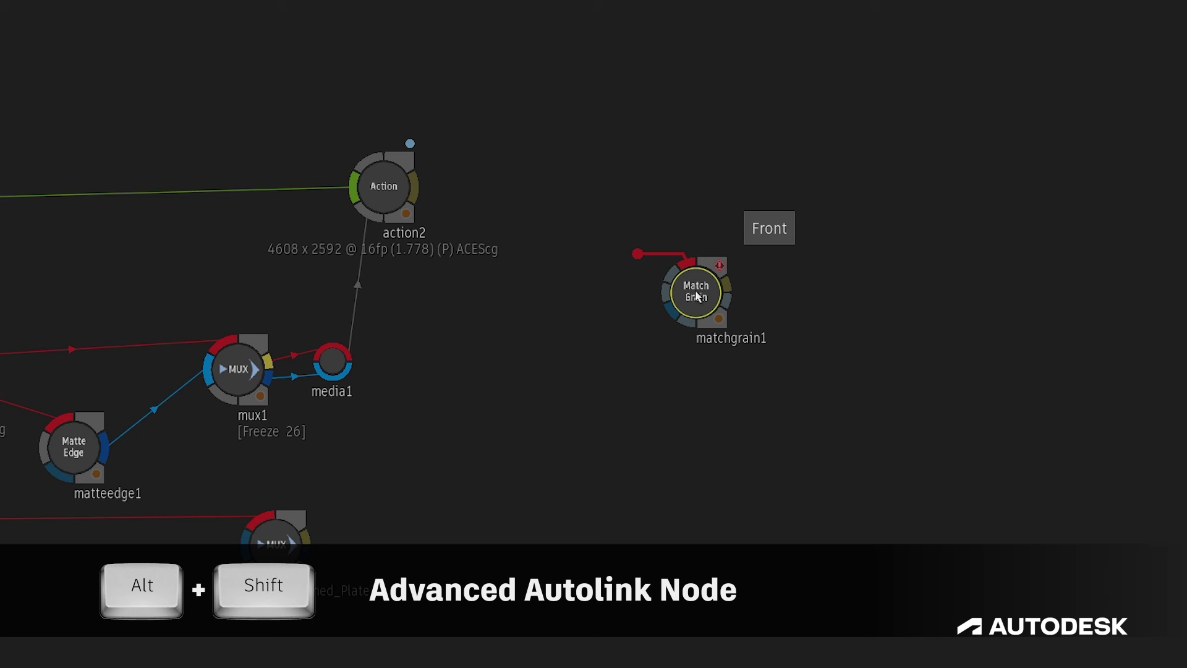
key(alt+shift)
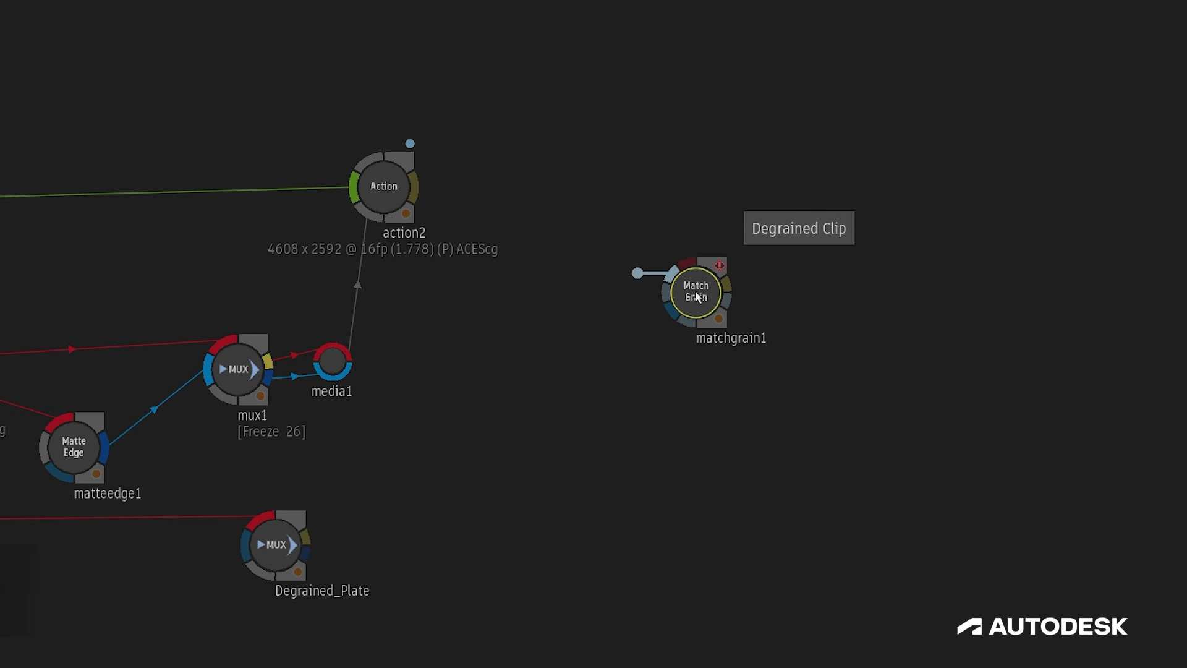
key(alt+shift)
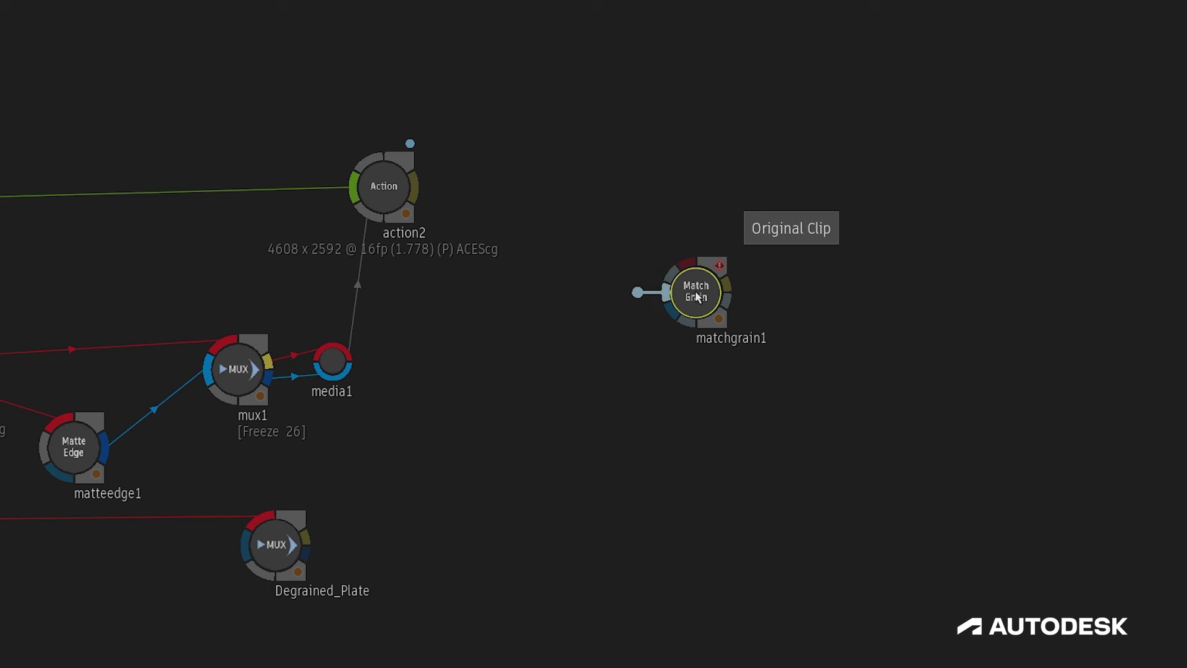
key(alt+shift)
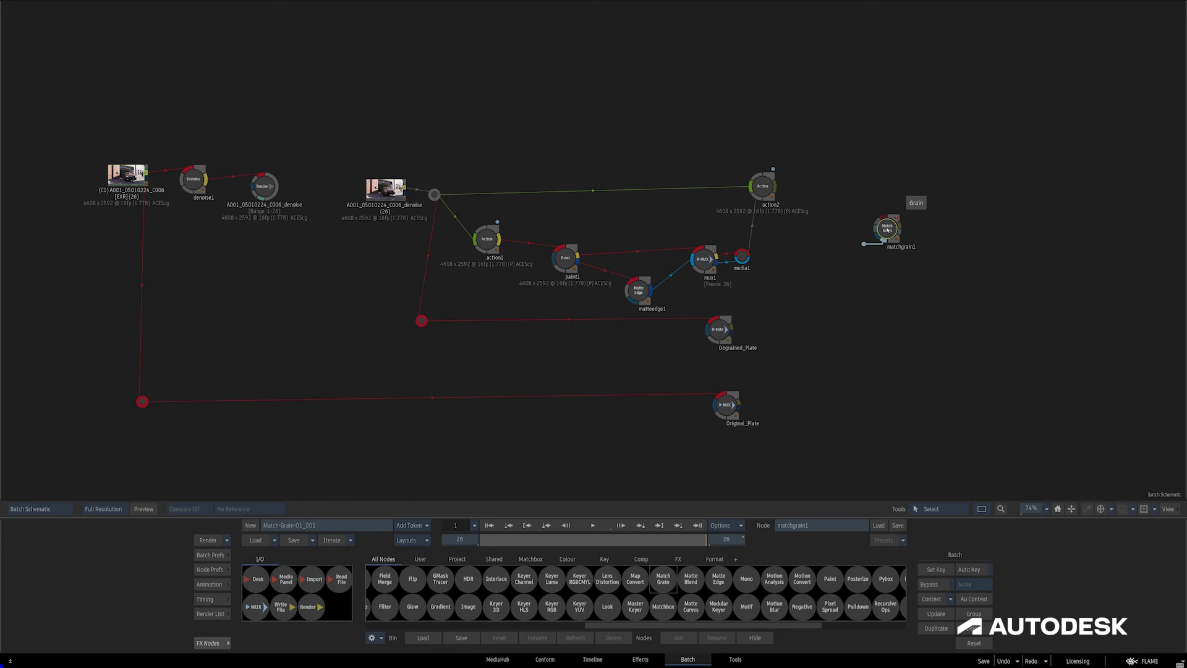
Link action2's output into matchgrain1's Front input.
drag(888, 230, 894, 186)
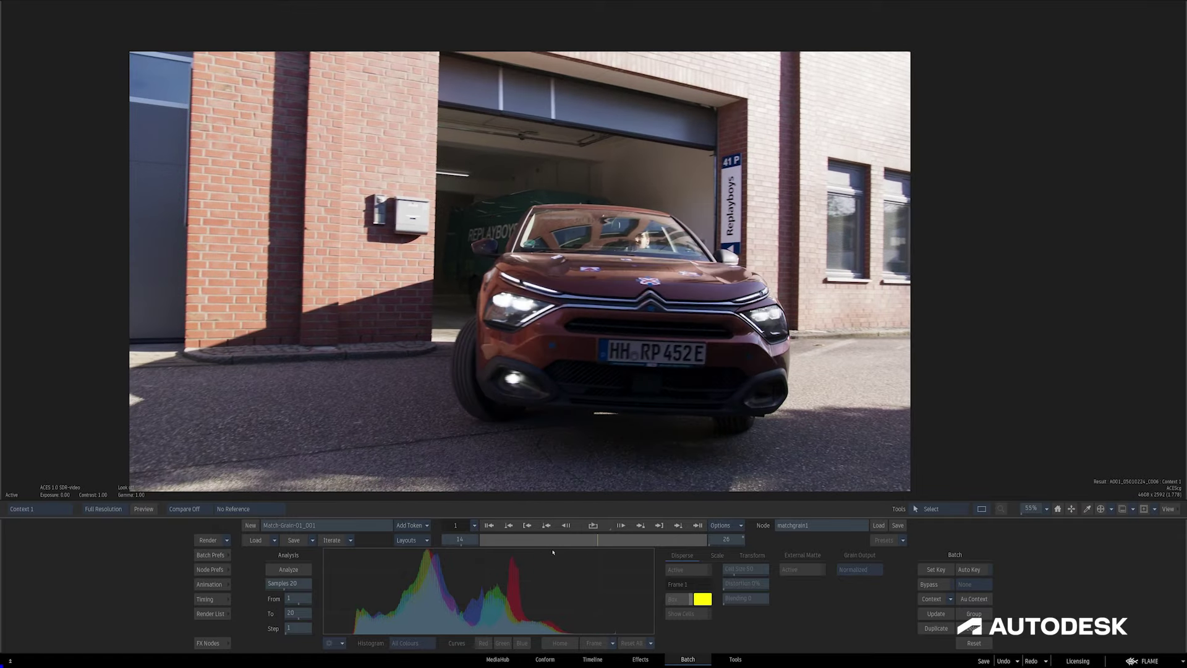
Analyze the connected clips' grain to plot red, green and blue response curves.
click(285, 569)
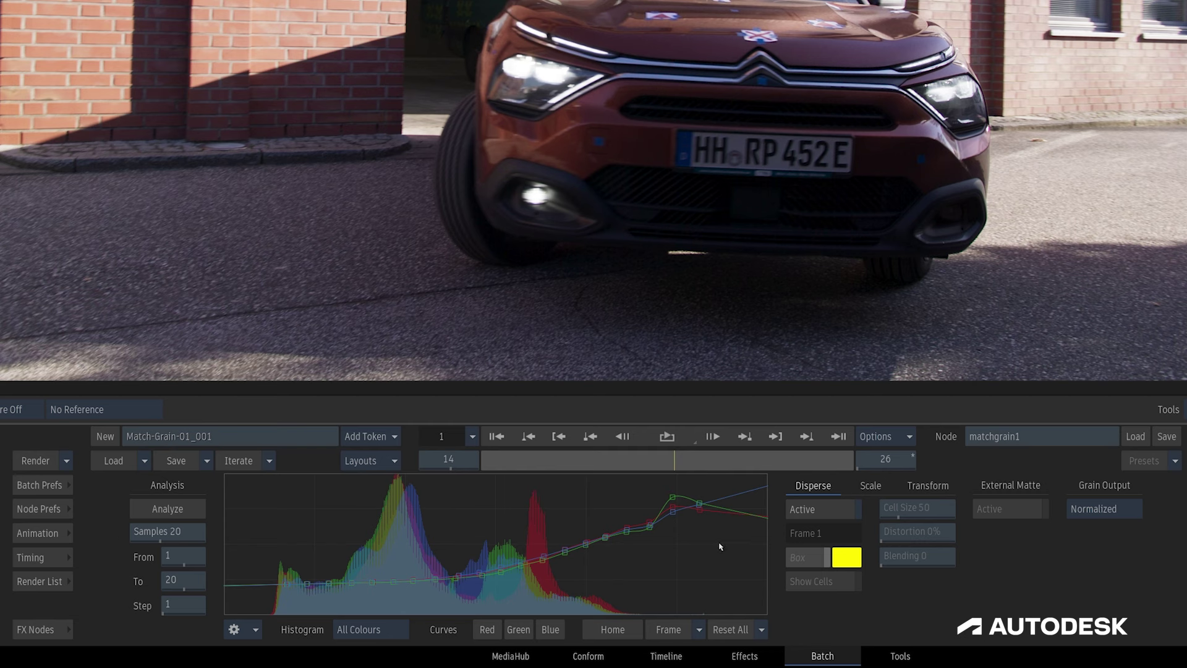
drag(608, 609, 457, 532)
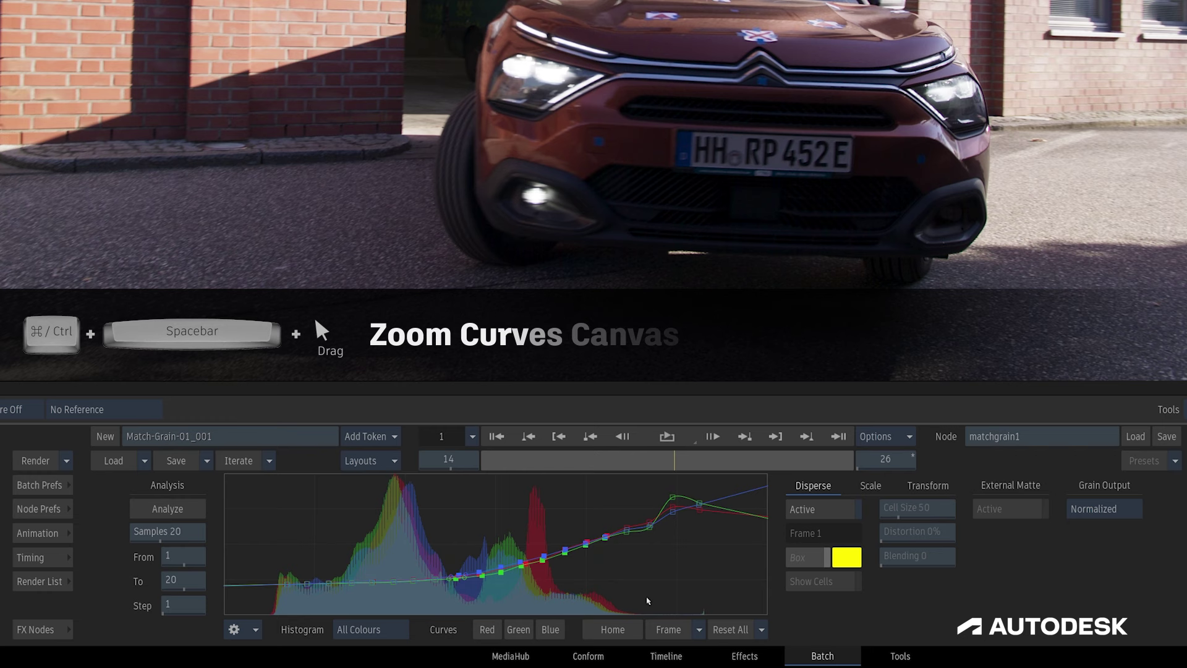
drag(544, 594, 785, 607)
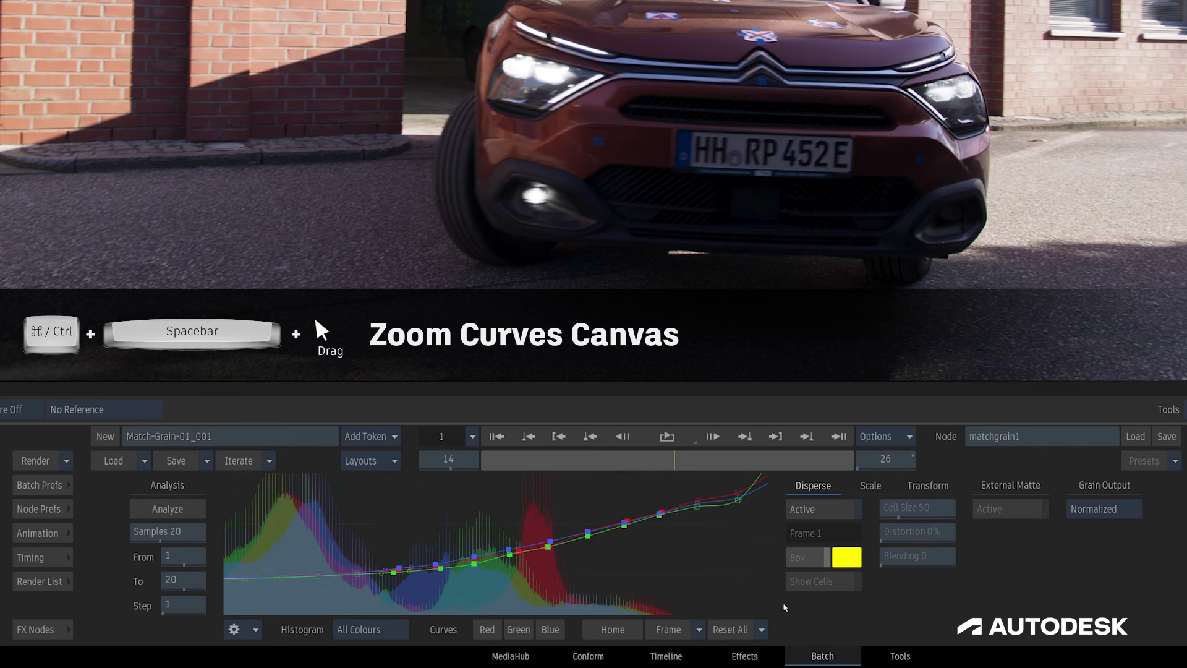
click(698, 629)
click(678, 608)
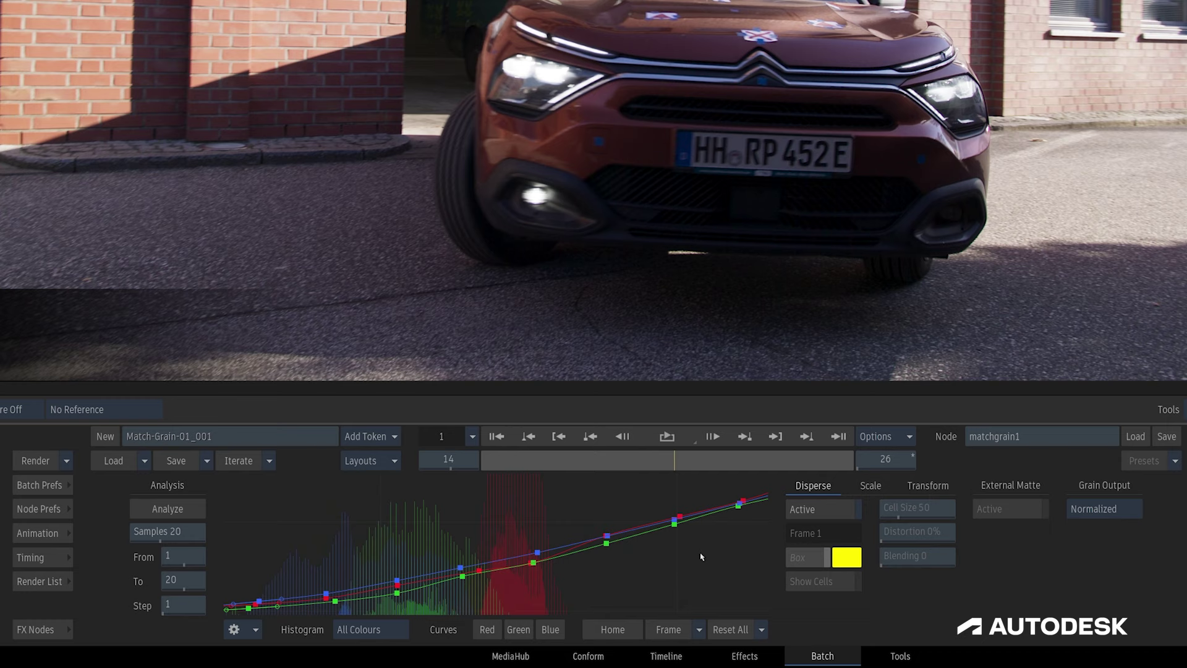
drag(737, 553, 414, 535)
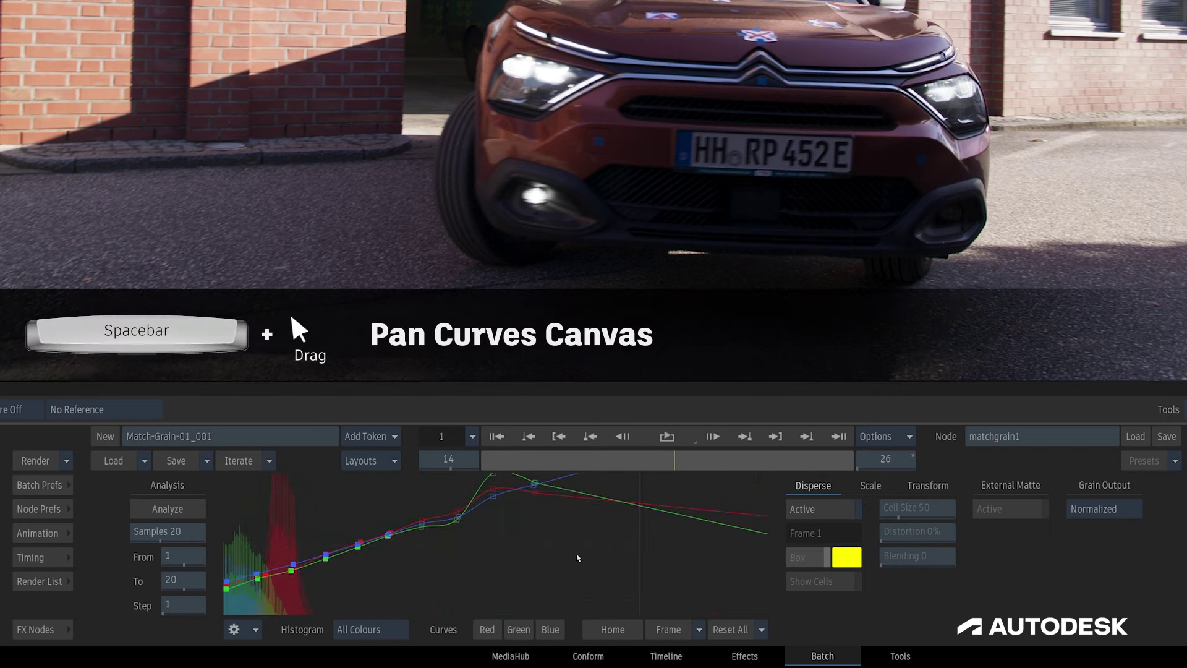
click(616, 630)
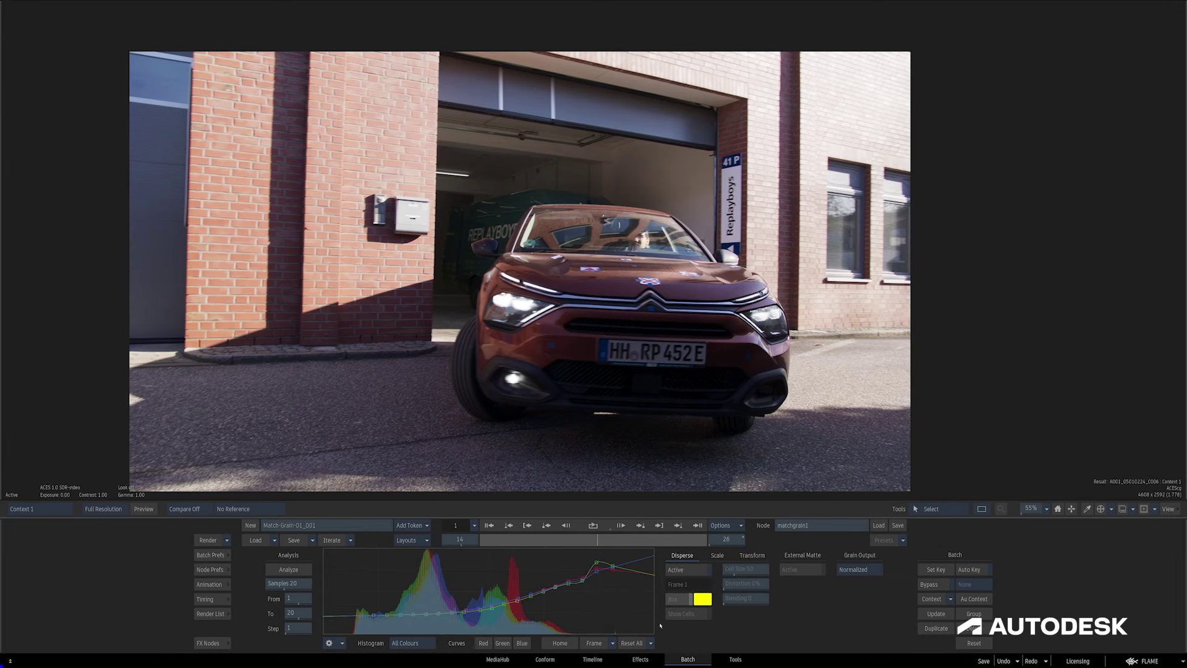
Check the Batch schematic, then return the viewer to the result image.
key(F4)
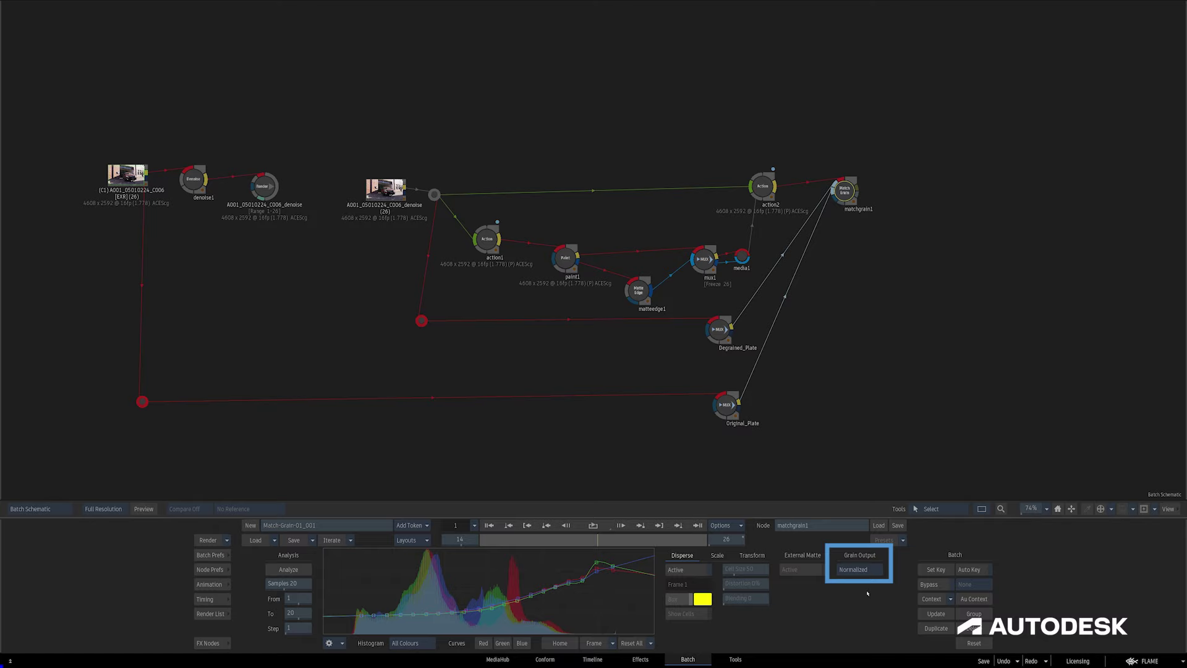
key(F4)
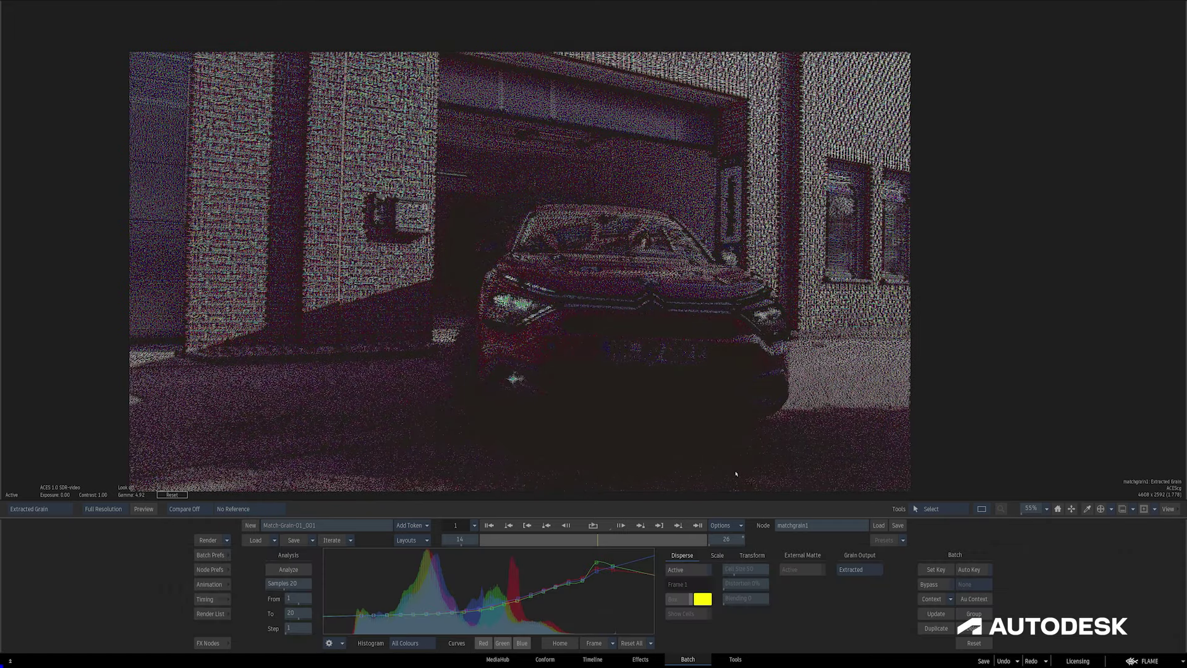
Reset the viewer gamma to 1.00 while viewing the matched grain.
click(171, 494)
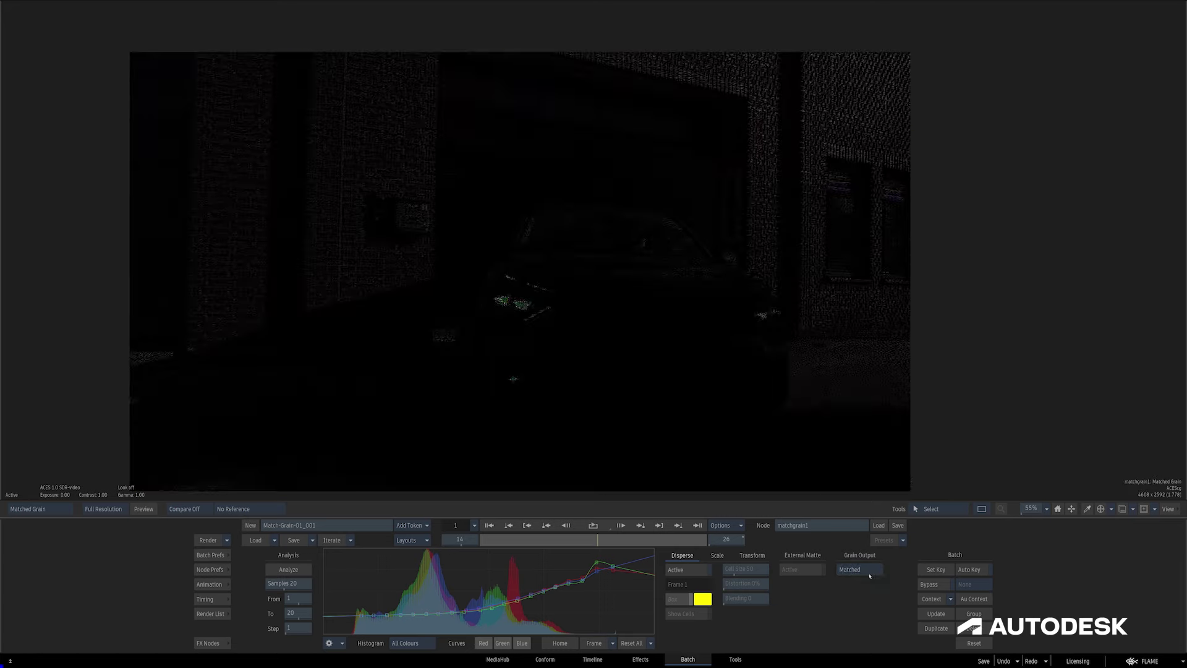
Switch Grain Output to Normalized and zoom in on the garage door frame and interior.
click(869, 573)
click(862, 556)
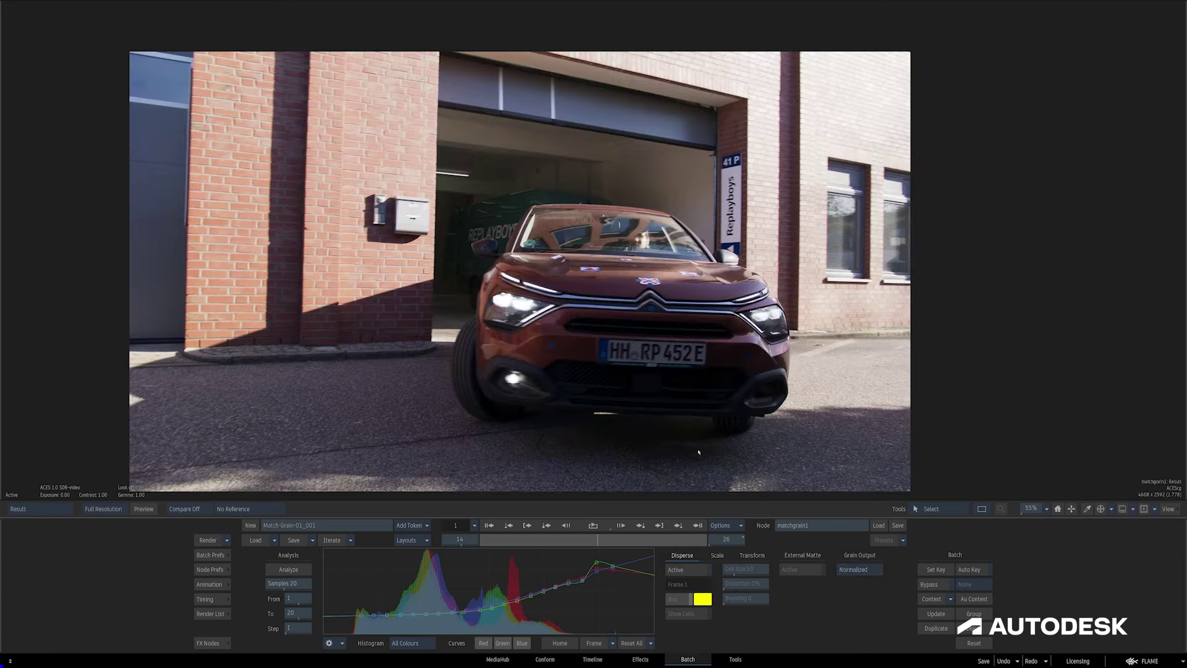
drag(552, 249, 670, 375)
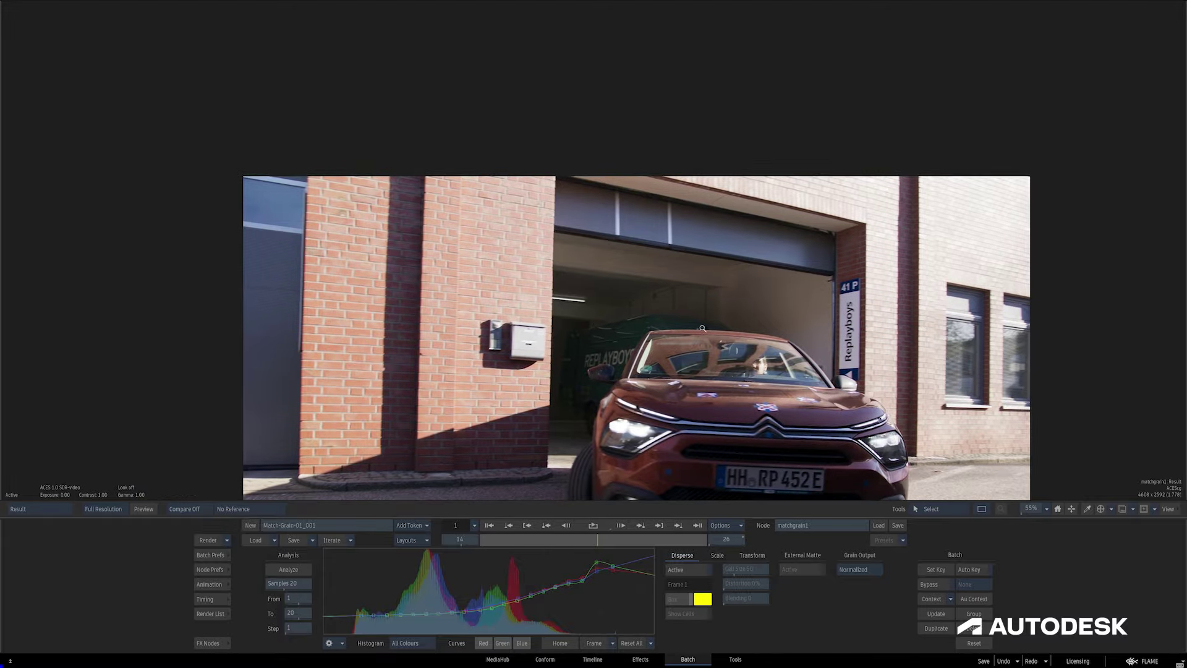
scroll(891, 315, up, 5)
scroll(890, 316, up, 1)
drag(897, 369, 670, 268)
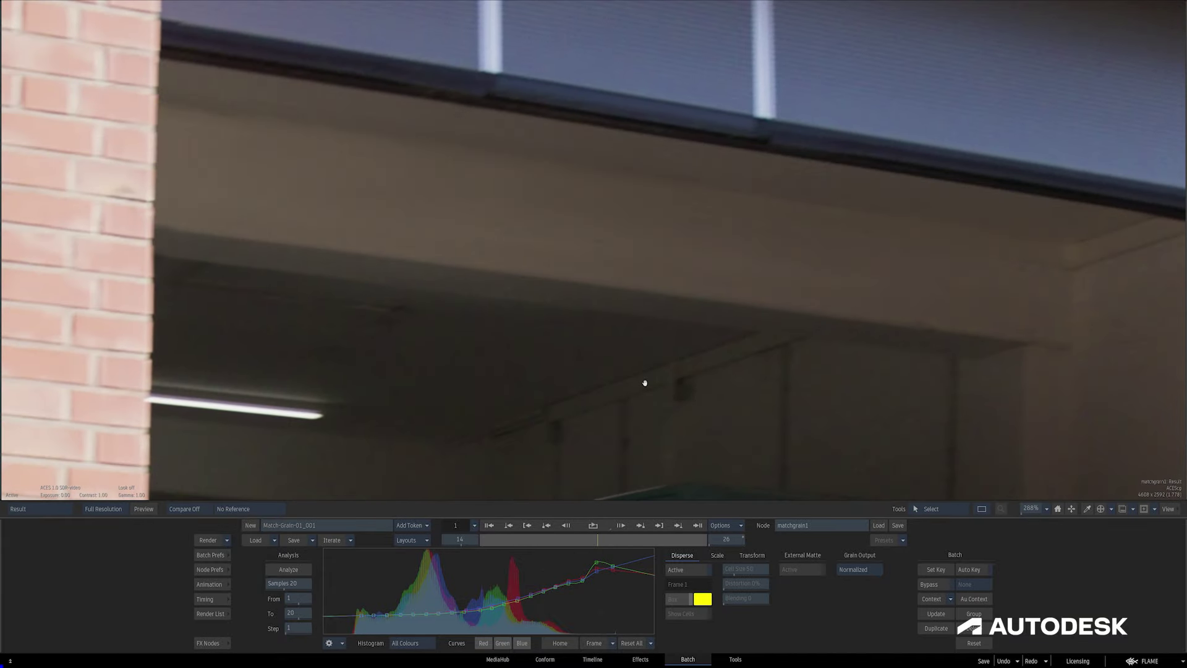
Compare the regrained result against the front image, then return to the Batch schematic.
key(F1)
key(F4)
key(grave)
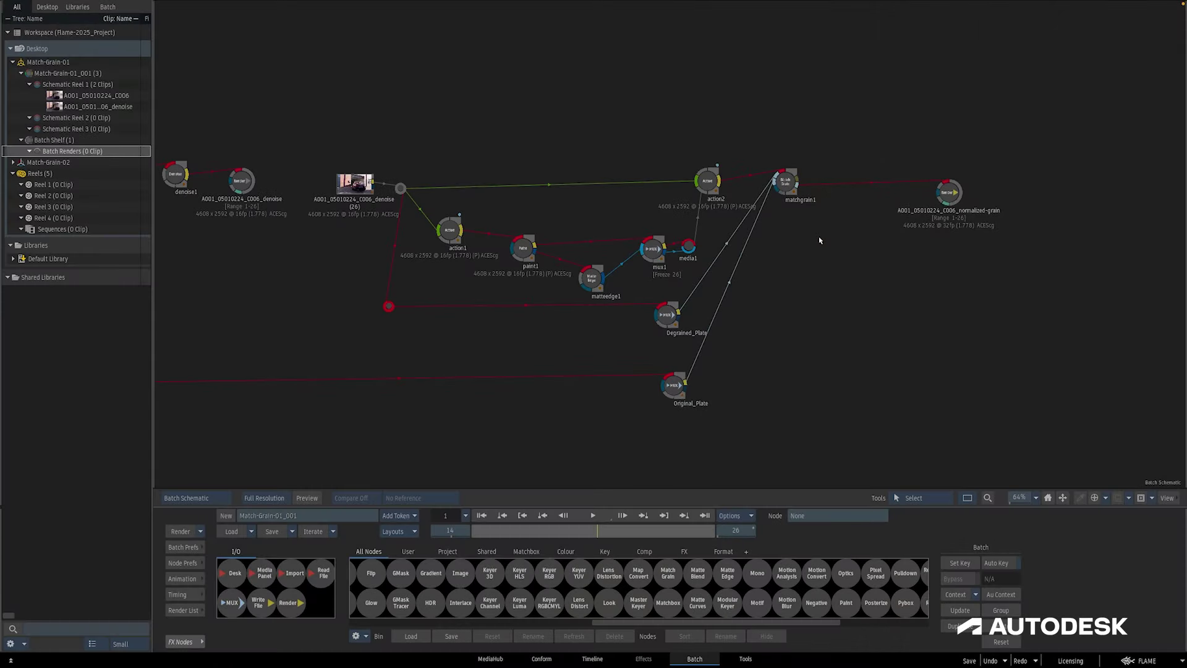
View matchgrain1's result, then open the normalized-grain Render node's settings and render 26 frames.
key(F4)
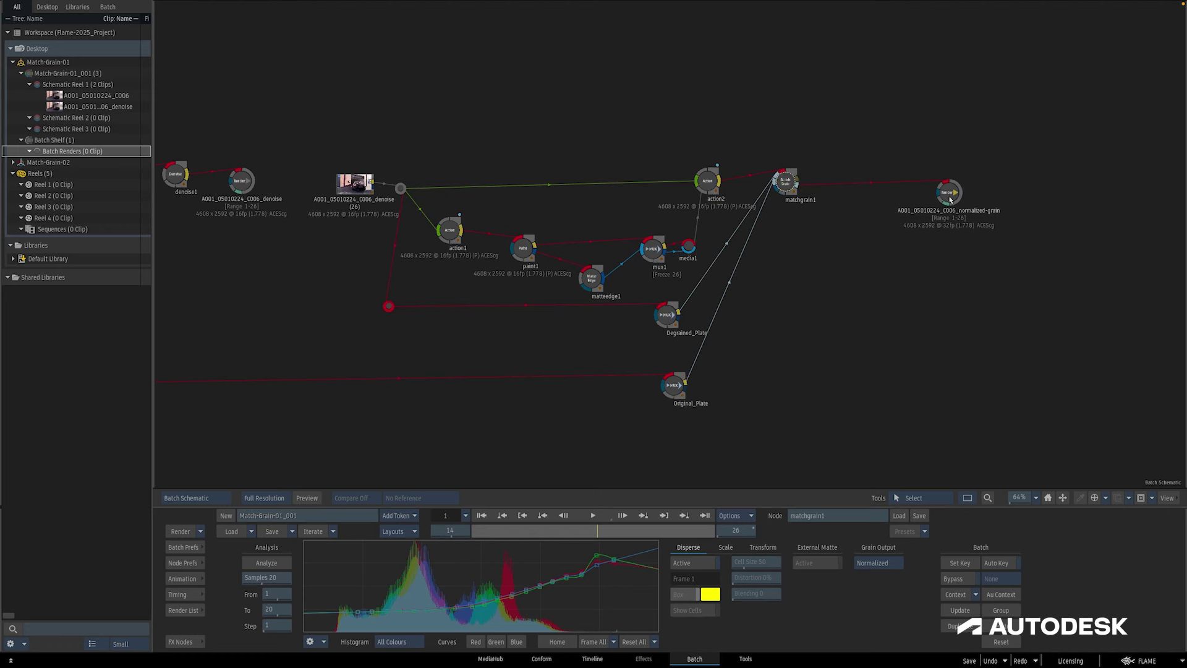
mouse_move(950, 201)
mouse_down()
mouse_move(846, 203)
mouse_move(955, 203)
mouse_up()
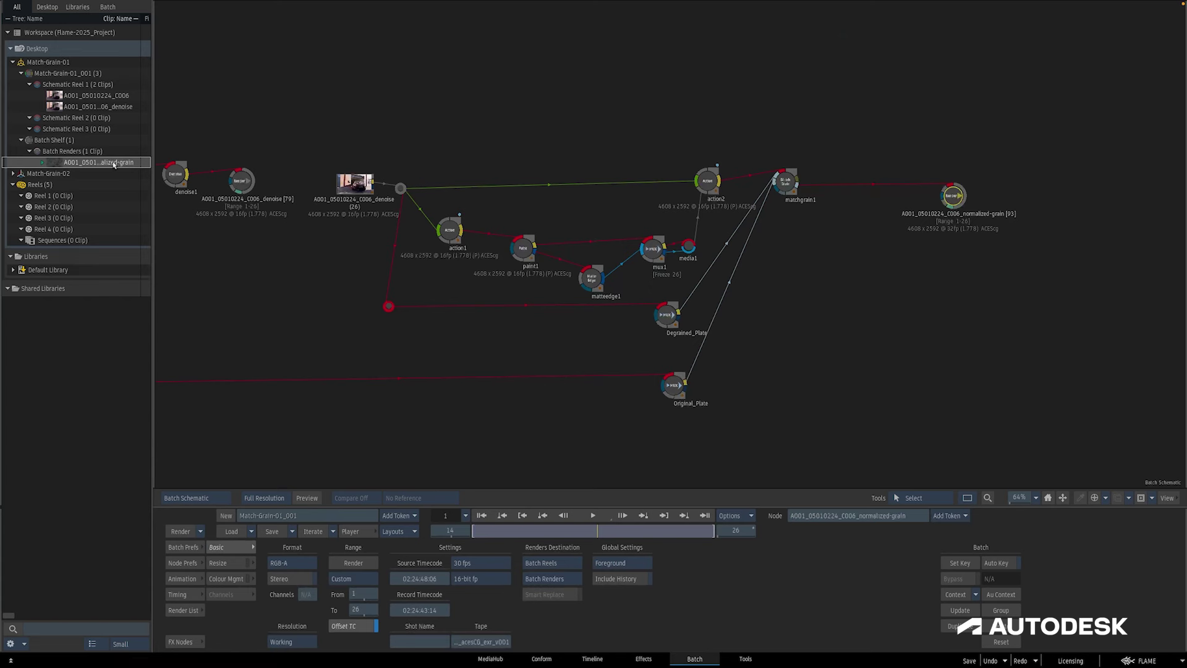
Add the rendered grain clip to the schematic and save it with matchgrain1 to the Project bin.
drag(113, 165, 772, 240)
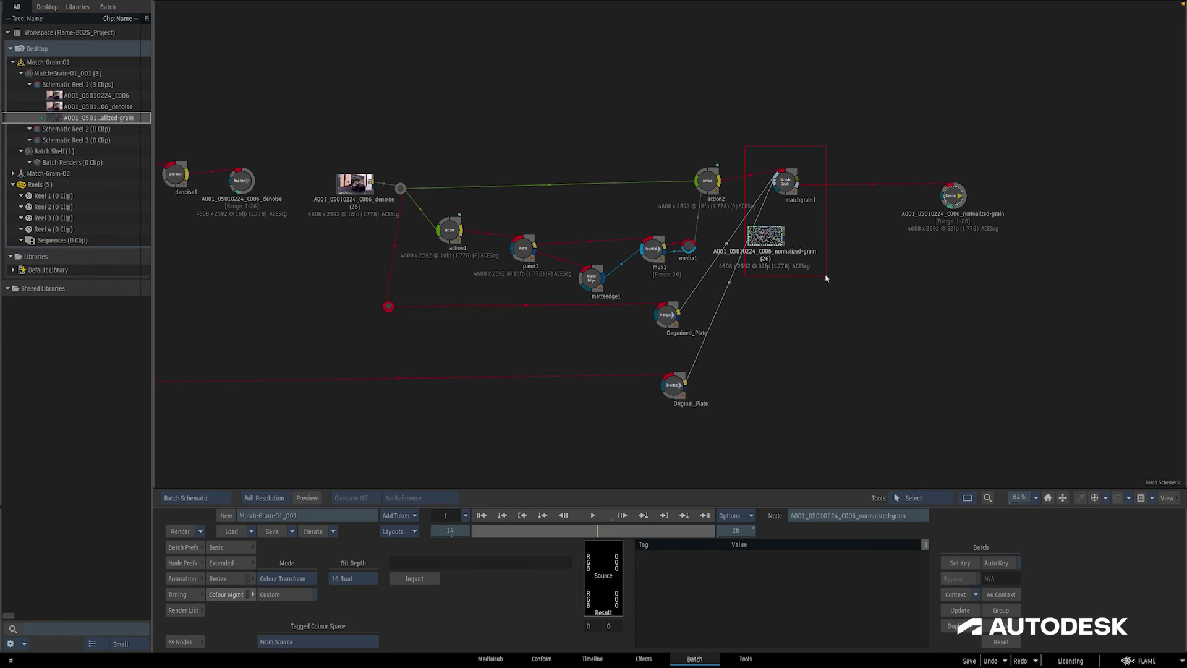
key(Tab)
click(447, 551)
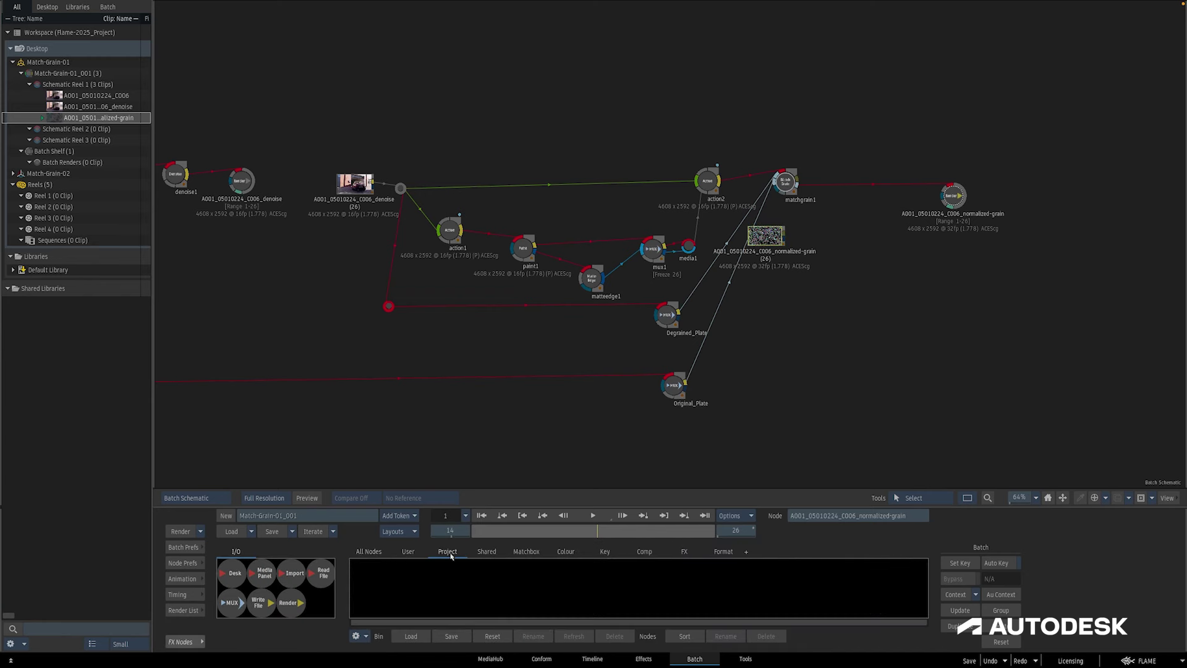
drag(759, 240, 568, 591)
key(Return)
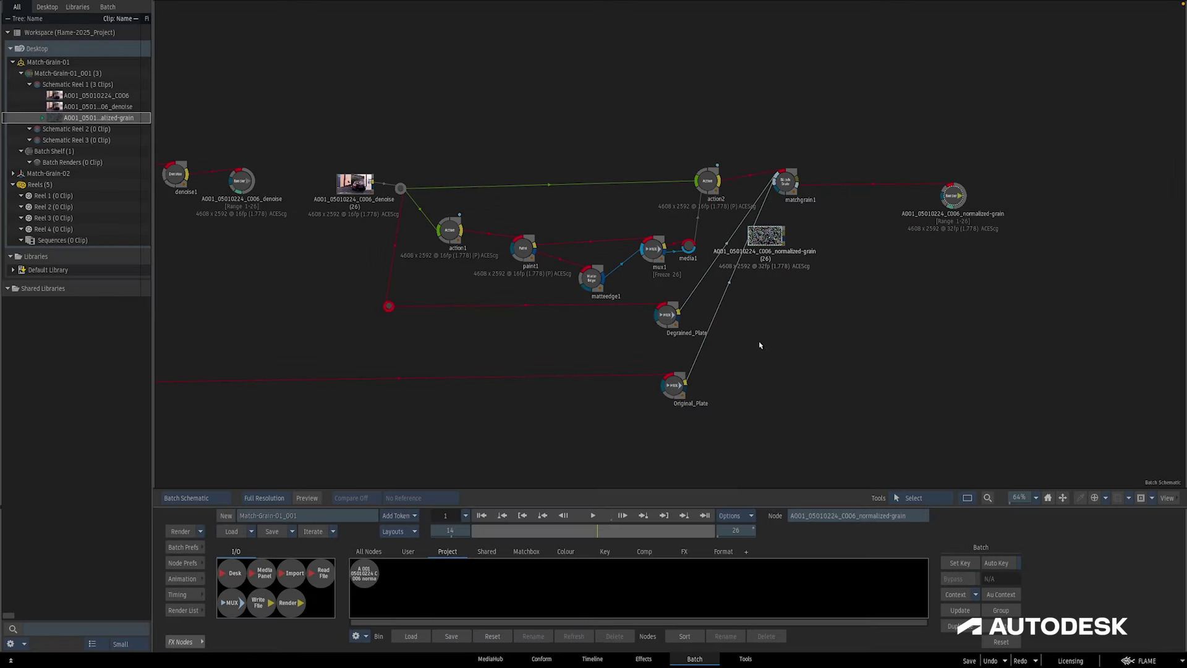
Open the Match-Grain-02 batch, drop in the saved grain nodes, and select matchgrain1.
double_click(23, 175)
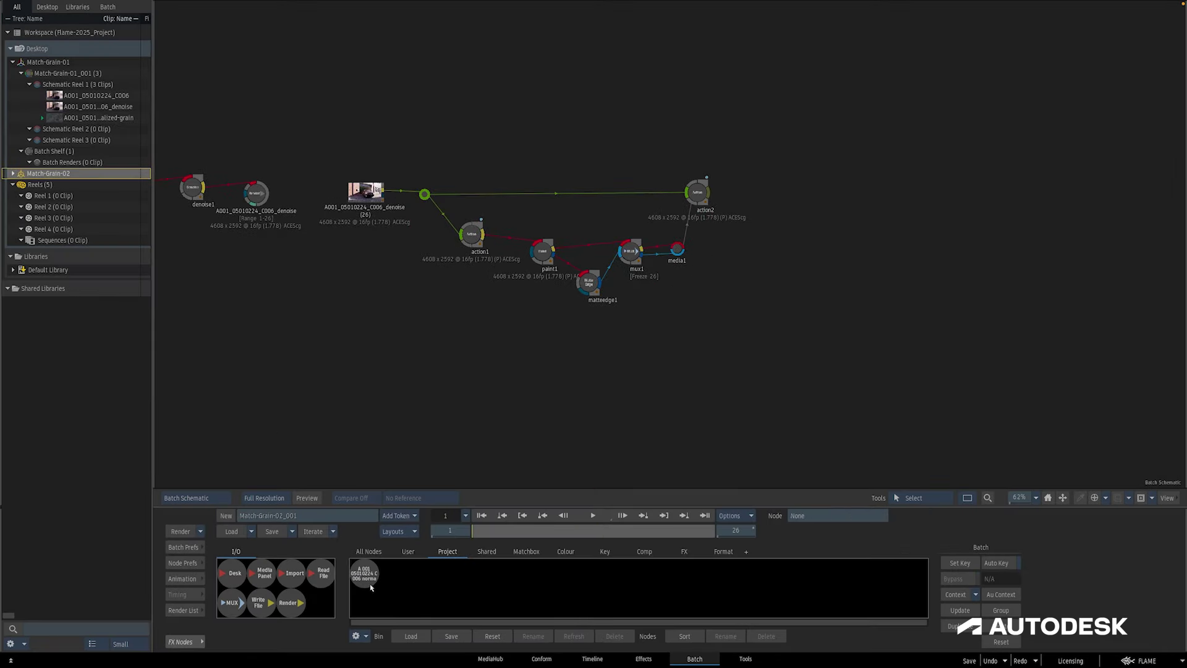
drag(365, 573, 731, 345)
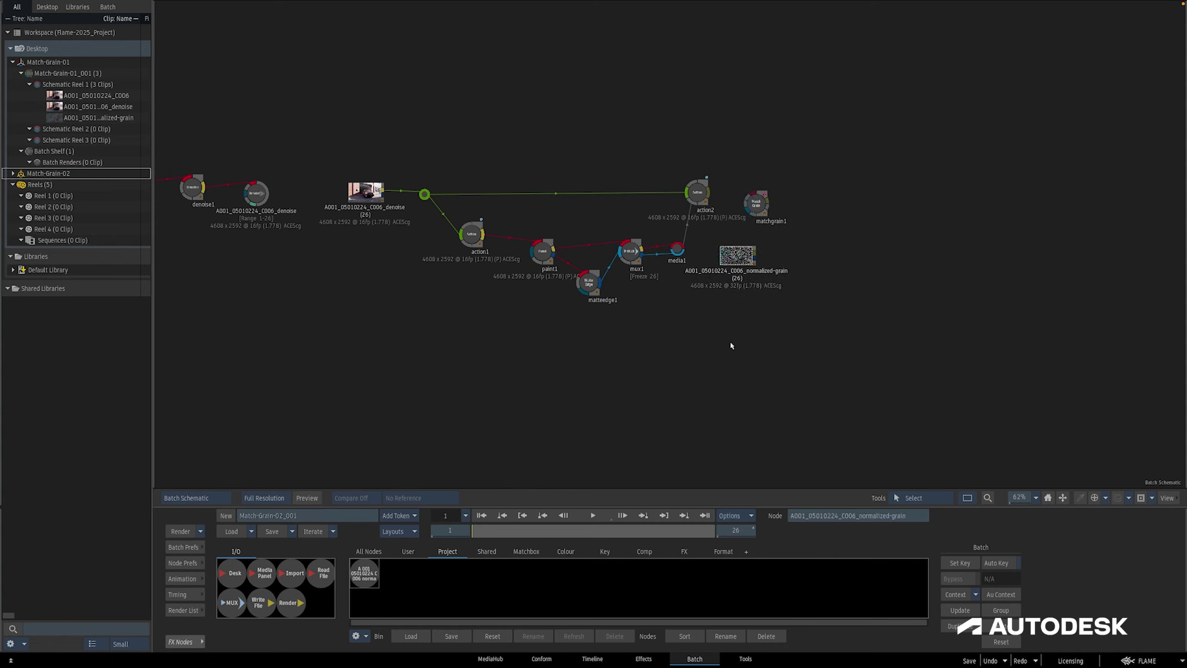
click(755, 203)
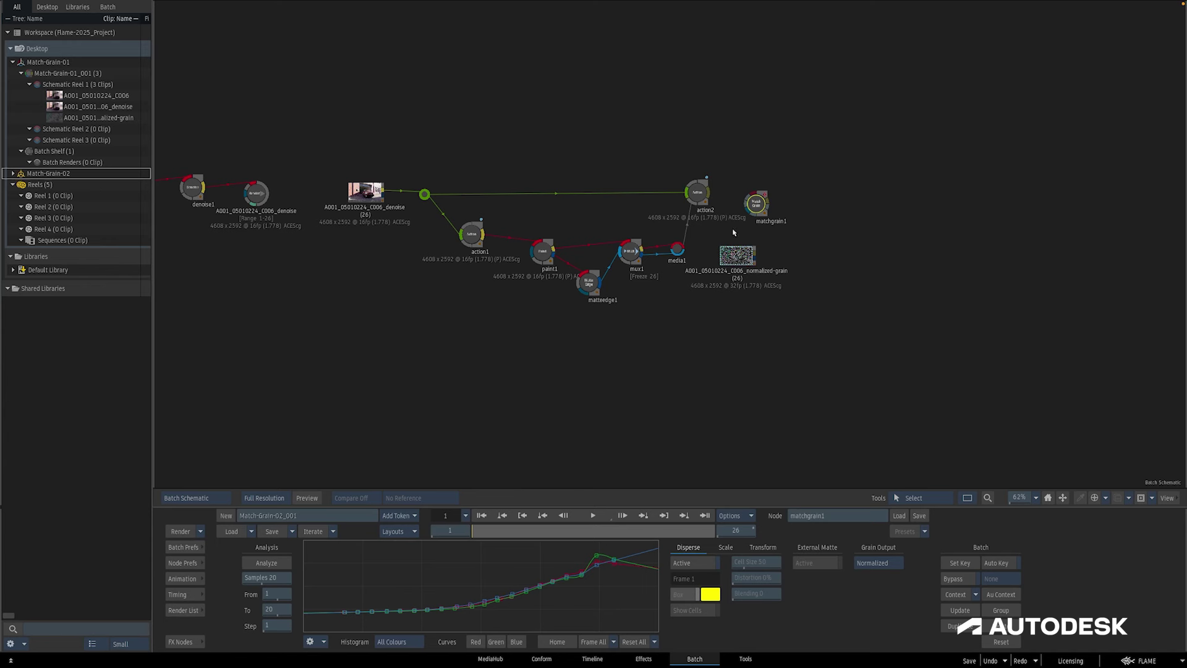
Insert matchgrain1 after action2 and view its regrained Result.
drag(755, 204, 792, 202)
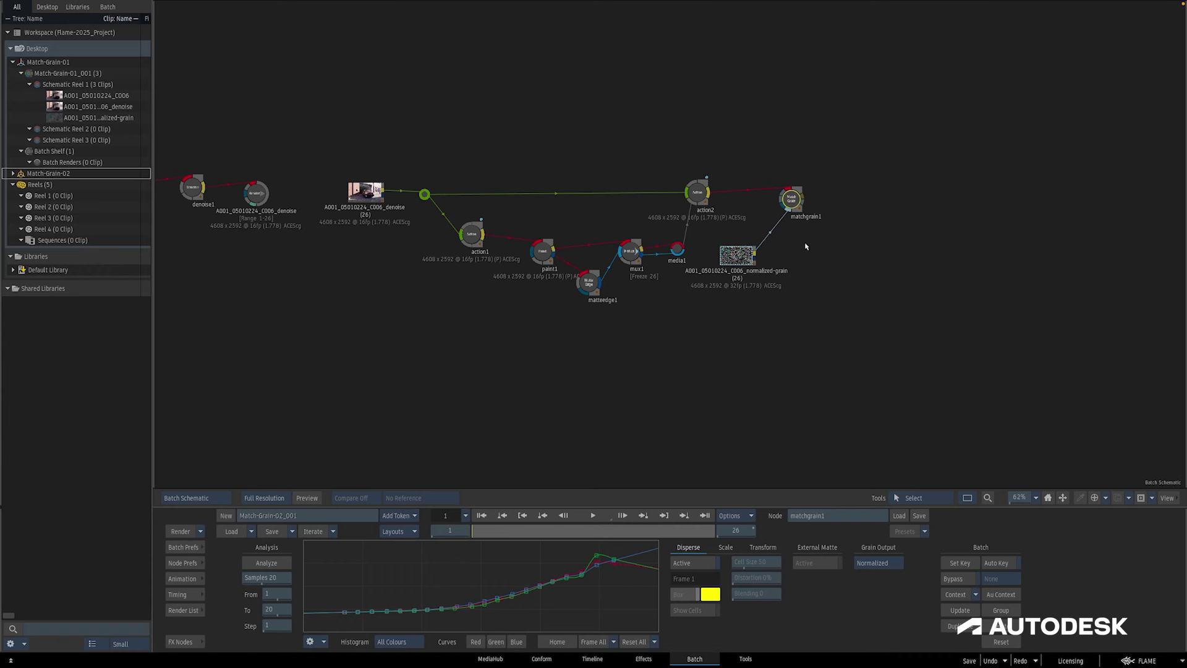
key(F4)
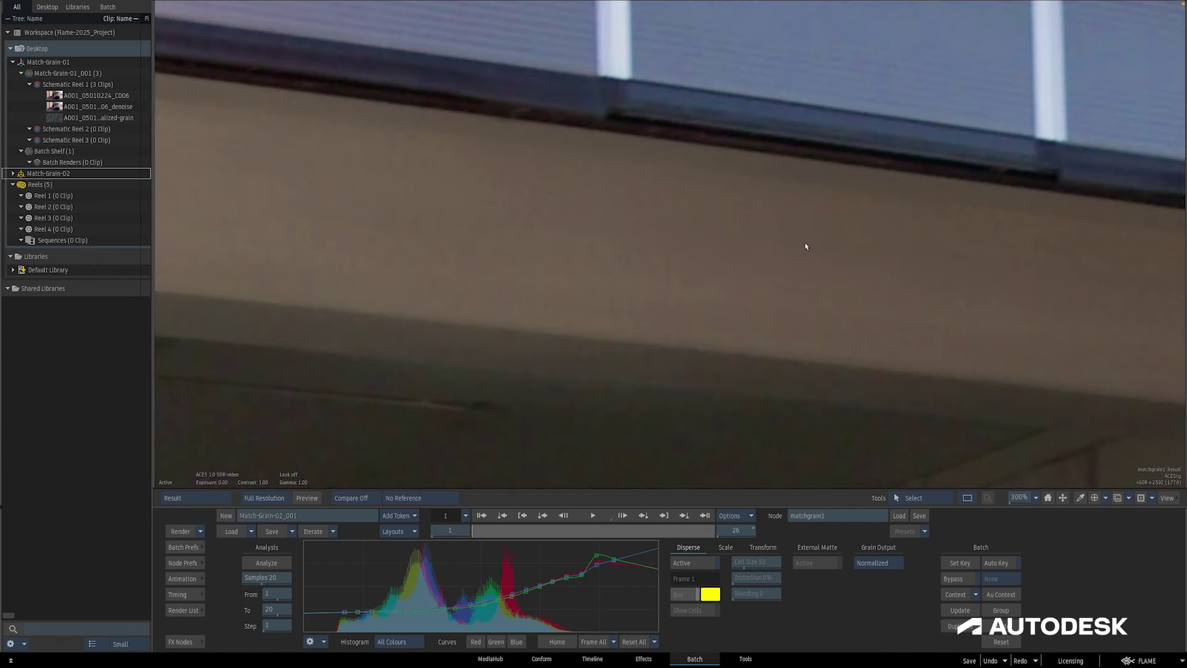
Compare the regrained Result against the Front image twice, then return to the Batch schematic.
key(F1)
key(F4)
key(F1)
key(F4)
key(grave)
Show the FX node bin so the saved normalized-grain setup appears under Project nodes.
click(202, 636)
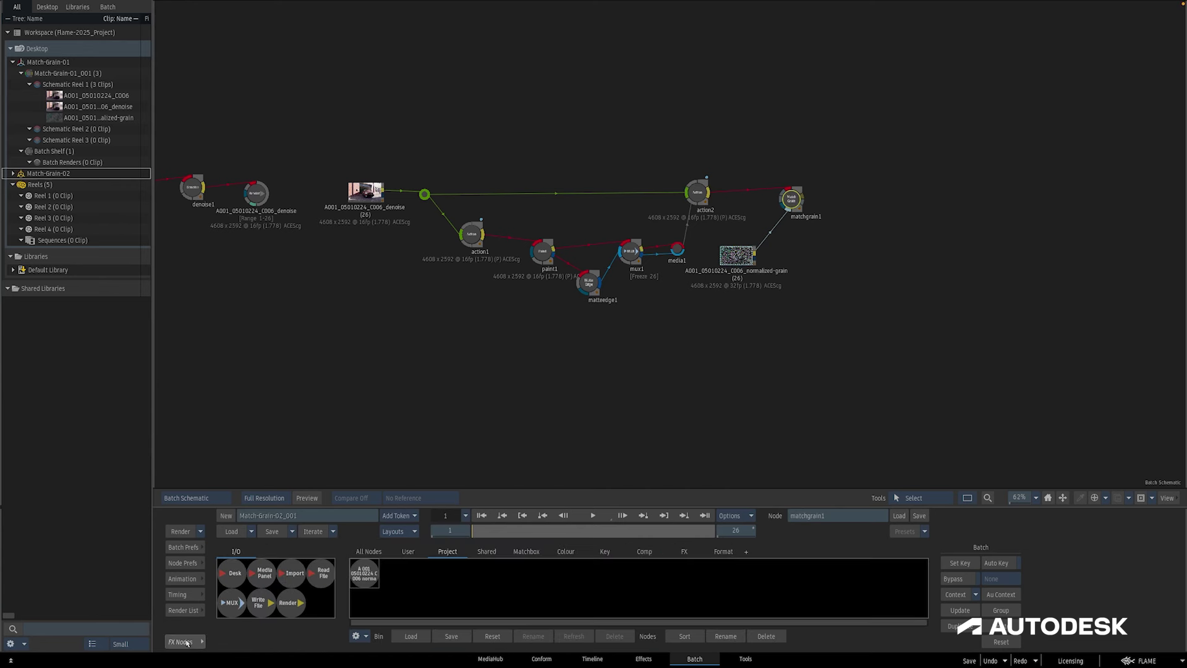